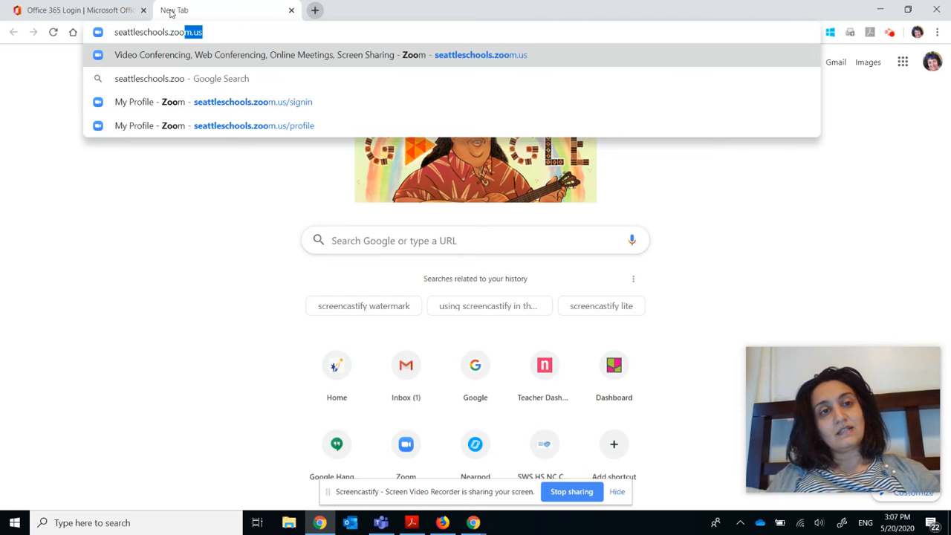
- Load seattleschools.zoom.us in a new Chrome tab
key("Return")
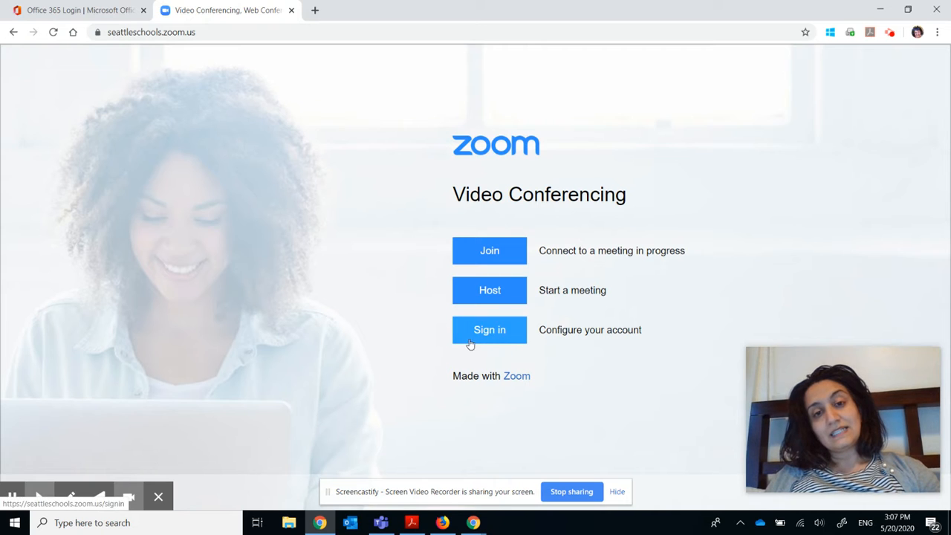
- Sign in to the Zoom portal with the school Microsoft account
left_click(503, 330)
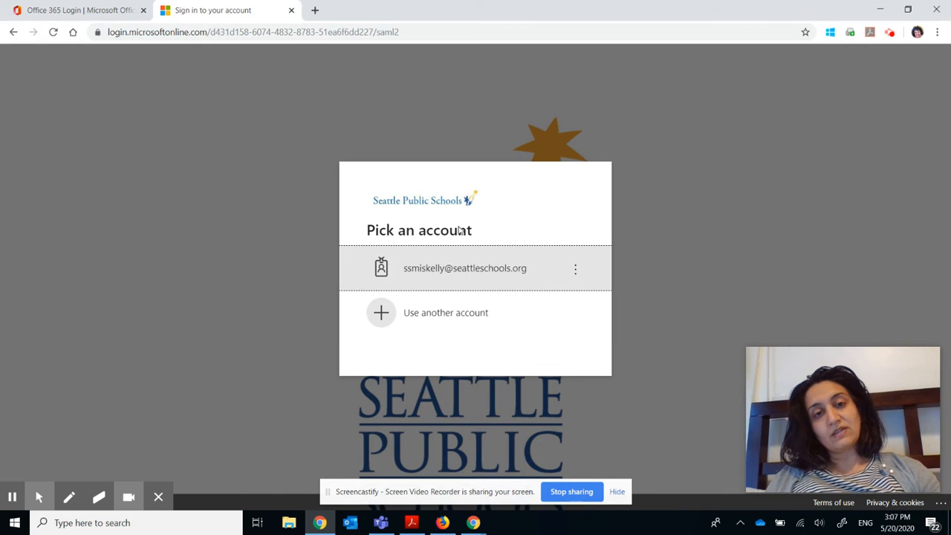
left_click(456, 268)
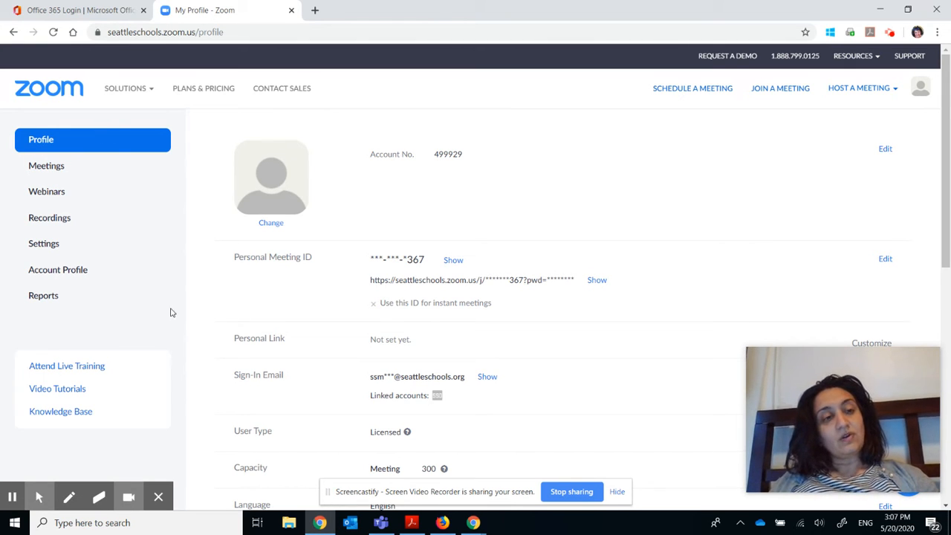
- In Meetings, delete only tomorrow's 12:00 PM occurrence, then begin scheduling a new meeting
mouse_move(39, 496)
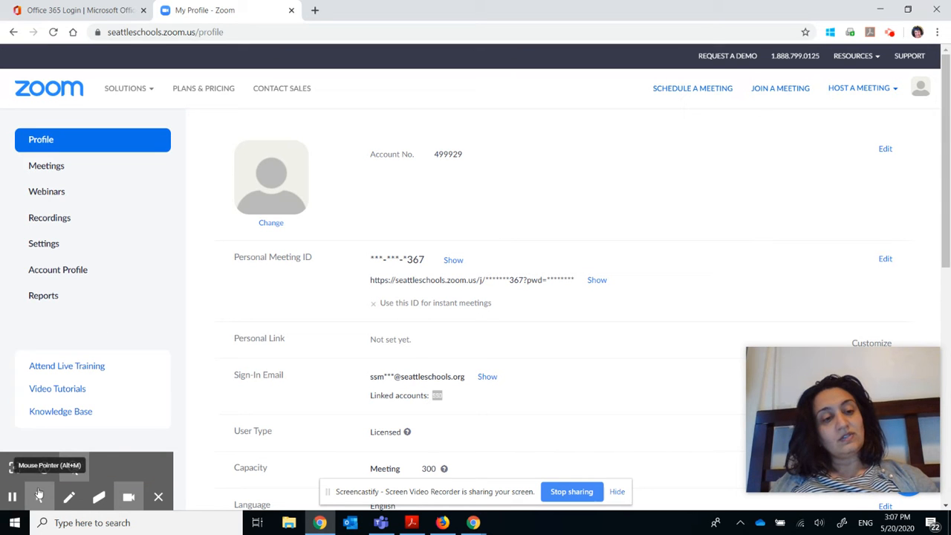
left_click(15, 469)
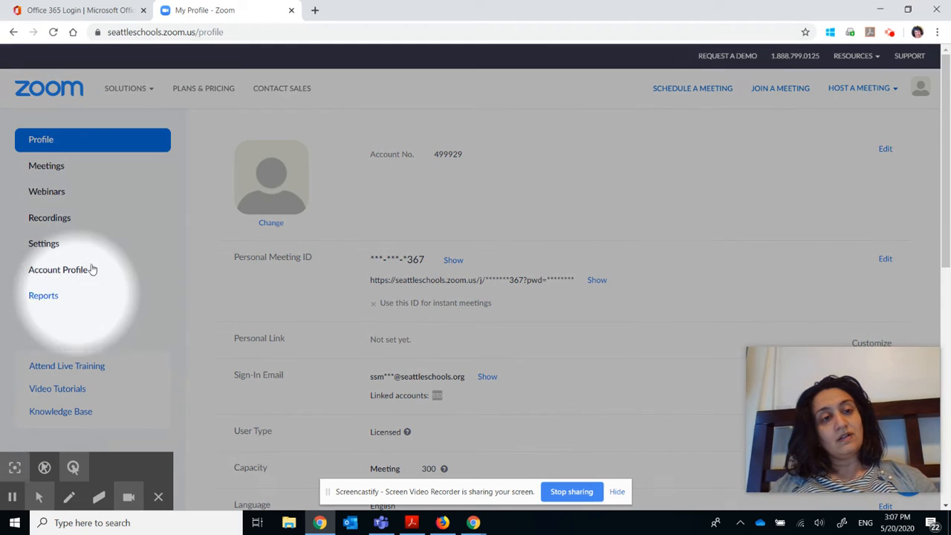
left_click(46, 168)
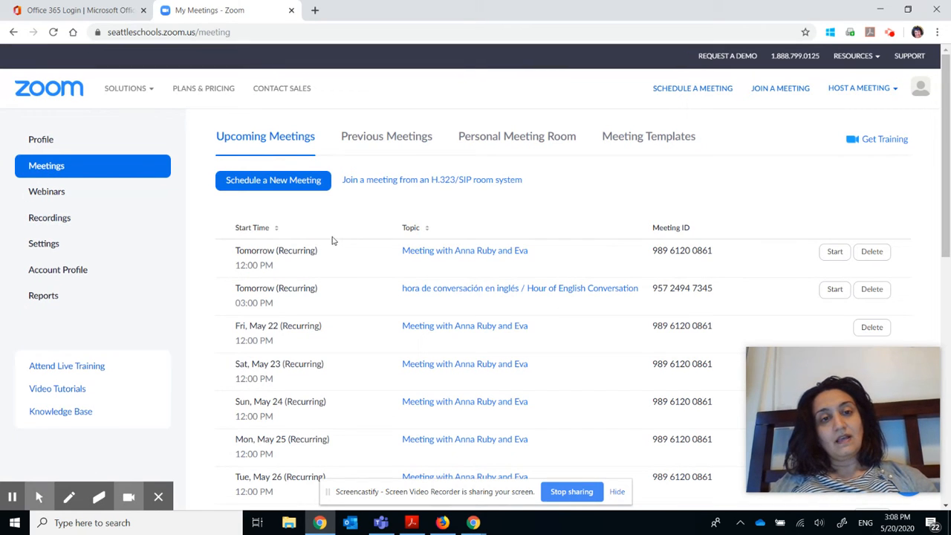
left_click(872, 251)
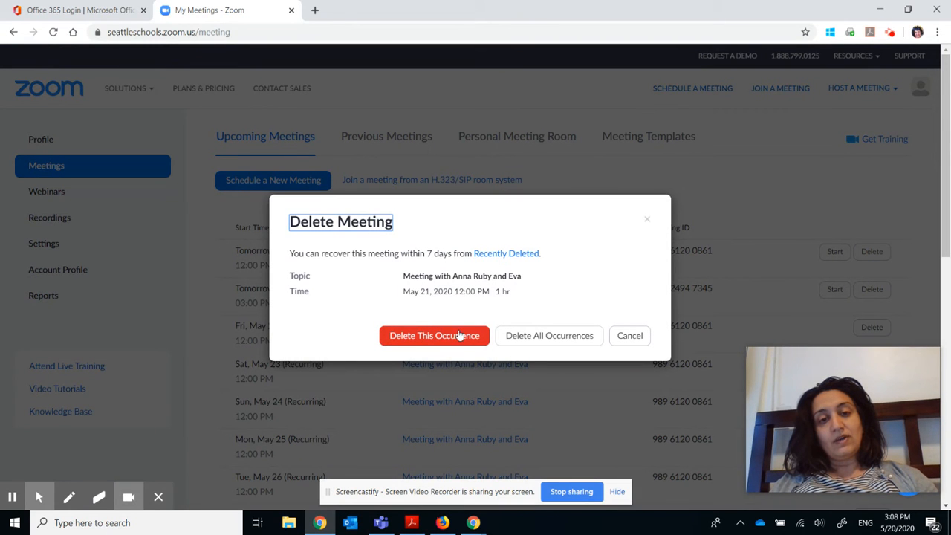
left_click(457, 335)
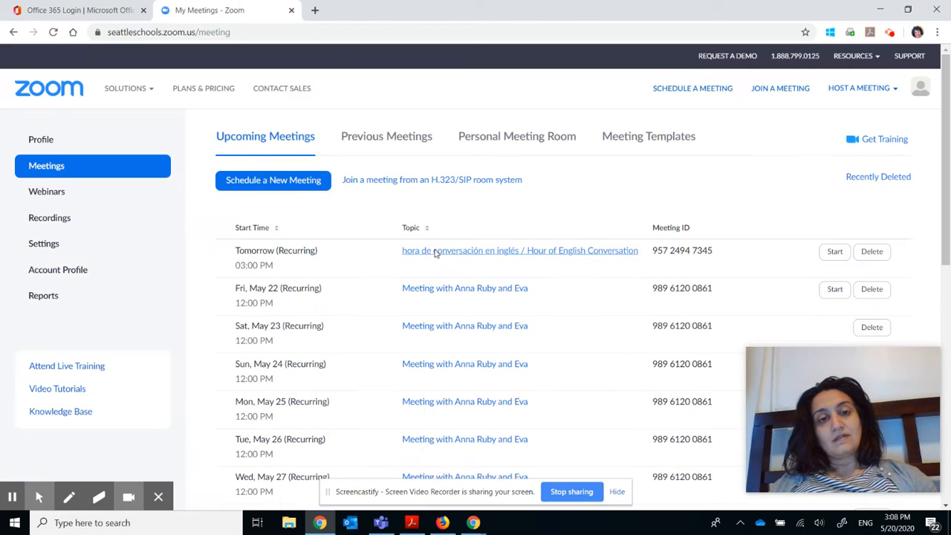
left_click(307, 182)
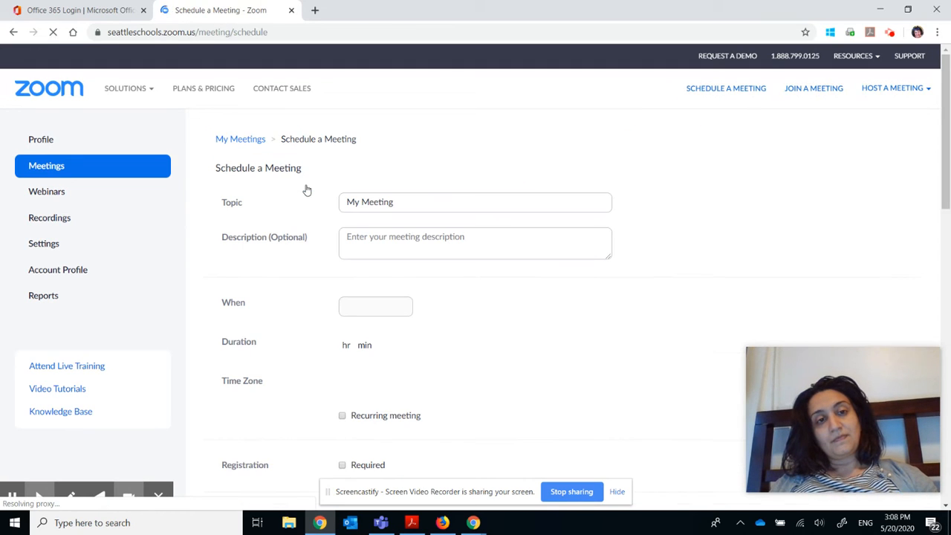
- Replace the default My Meeting topic with the attendees' names
left_click(405, 206)
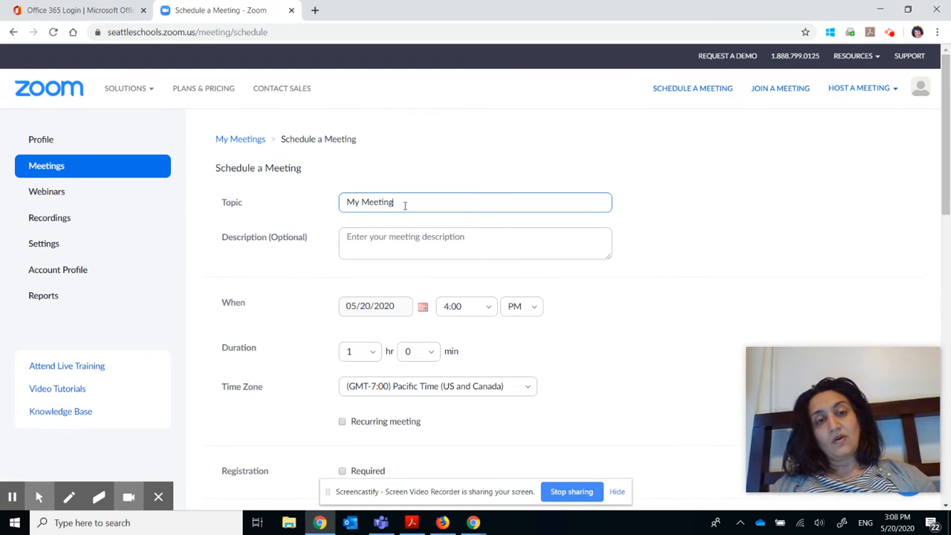
key("BackSpace")
key("BackSpace")
key("BackSpace")
key("BackSpace")
key("BackSpace")
key("BackSpace")
key("BackSpace")
key("BackSpace")
key("BackSpace")
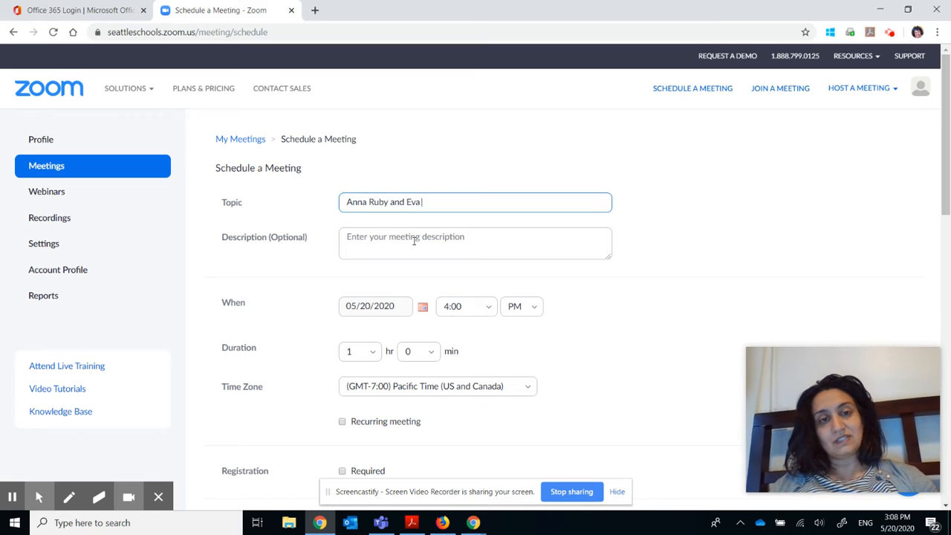
left_click(414, 241)
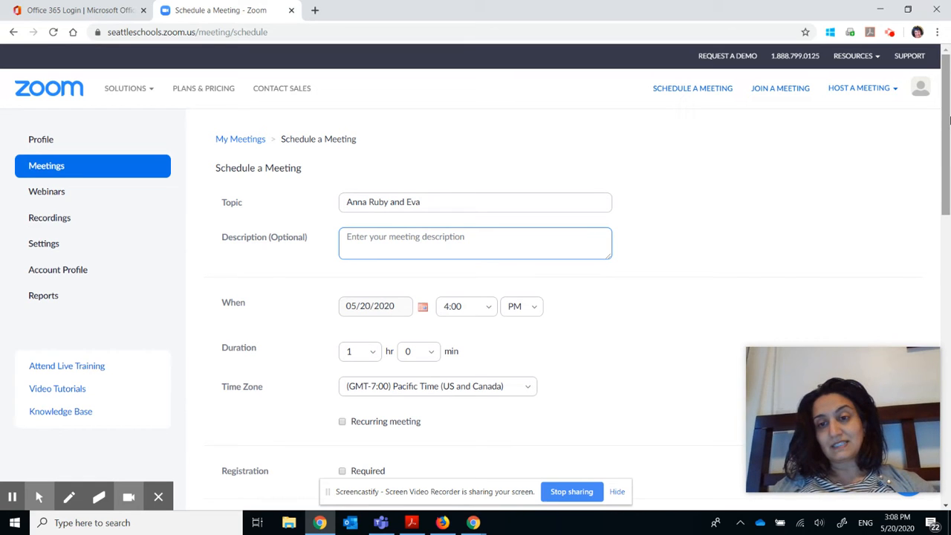
left_click_drag(948, 128, 948, 160)
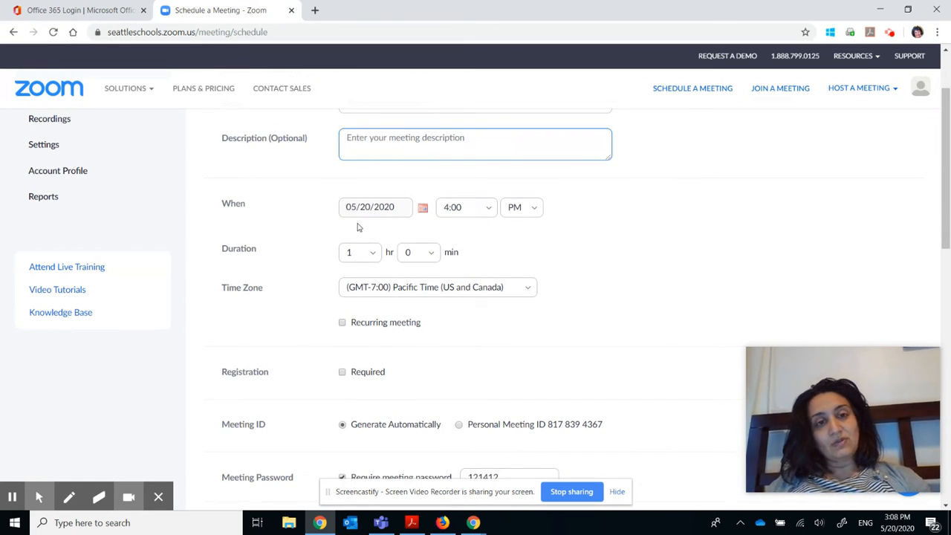
- Set the meeting for 05/22/2020 at 1:00 PM with a 0 hr 30 min duration
left_click(423, 208)
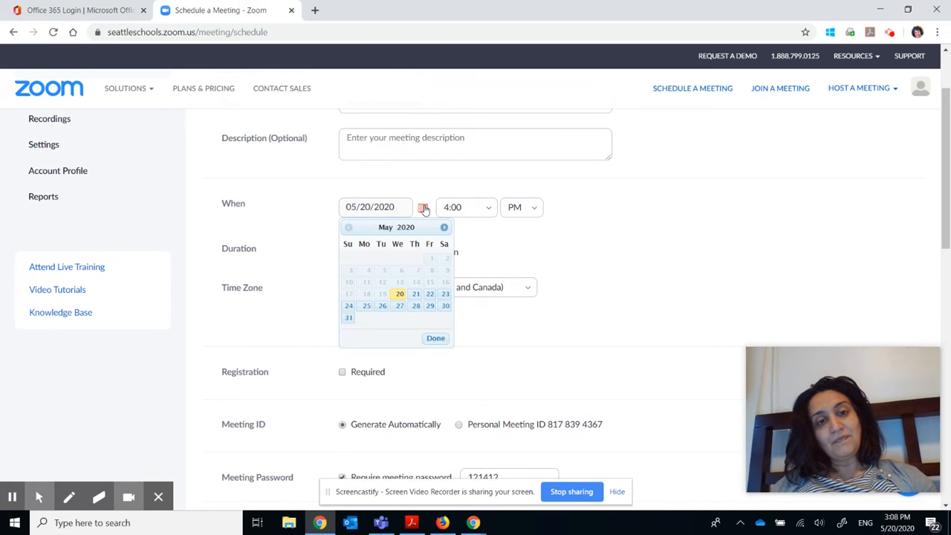
left_click(429, 295)
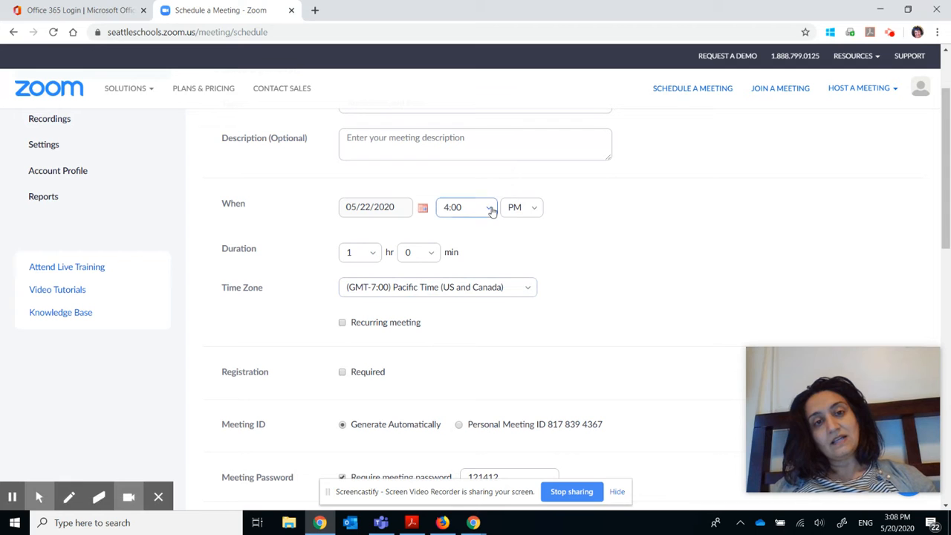
left_click(492, 211)
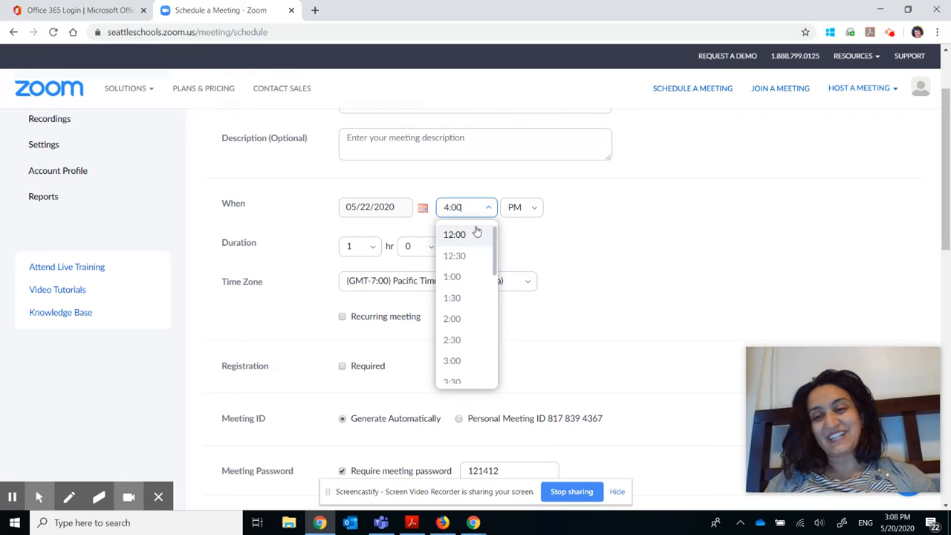
left_click(461, 280)
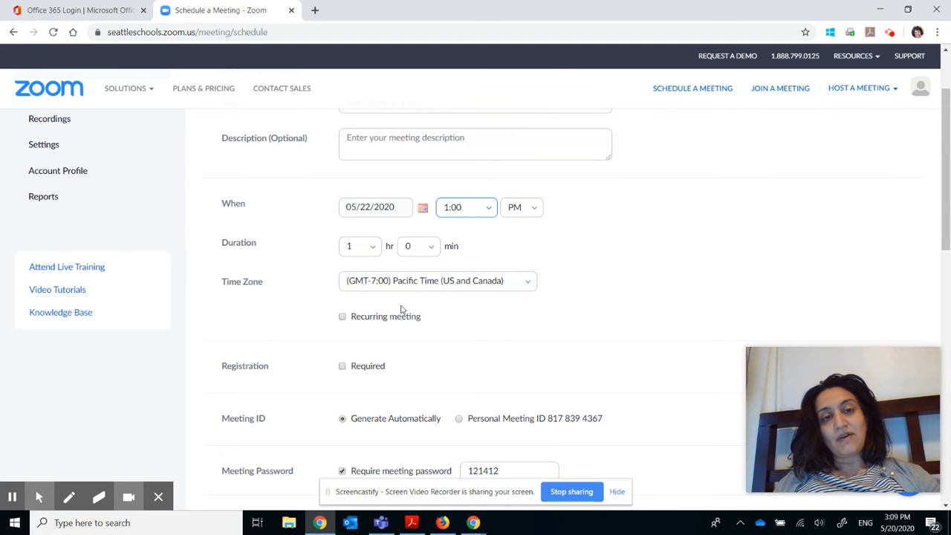
left_click(373, 253)
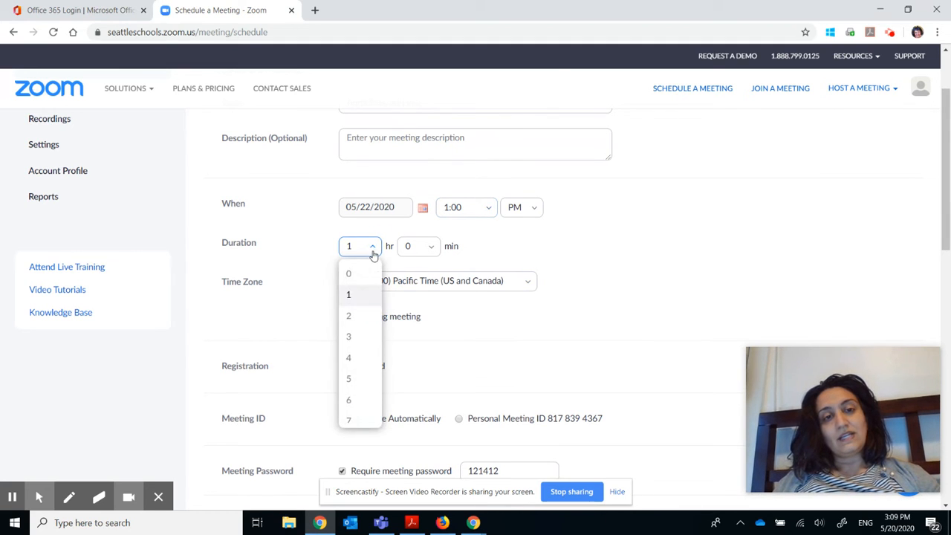
left_click(367, 273)
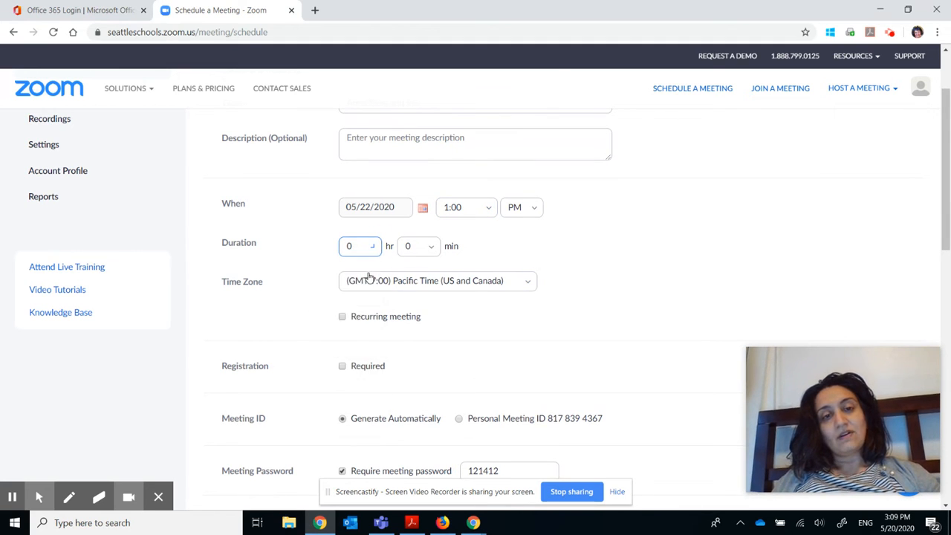
left_click(433, 248)
left_click(429, 316)
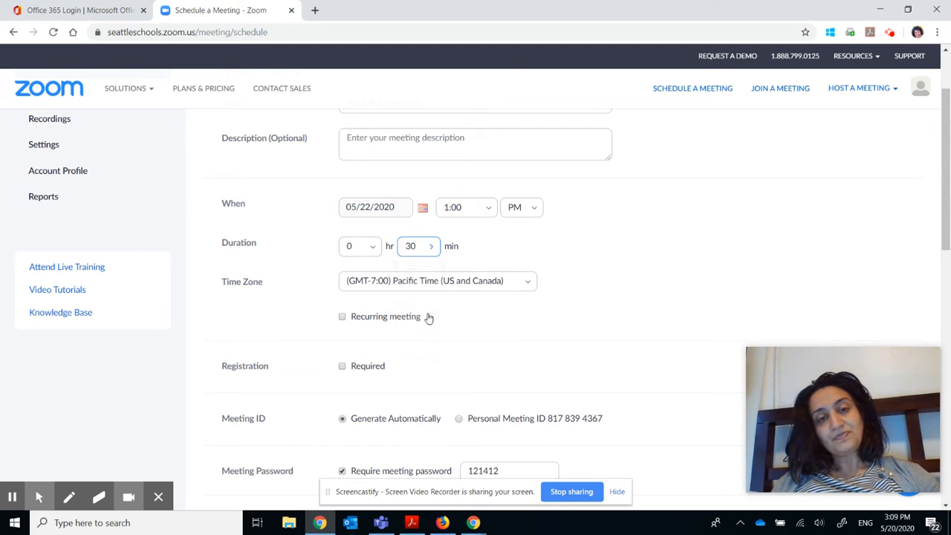
left_click(560, 227)
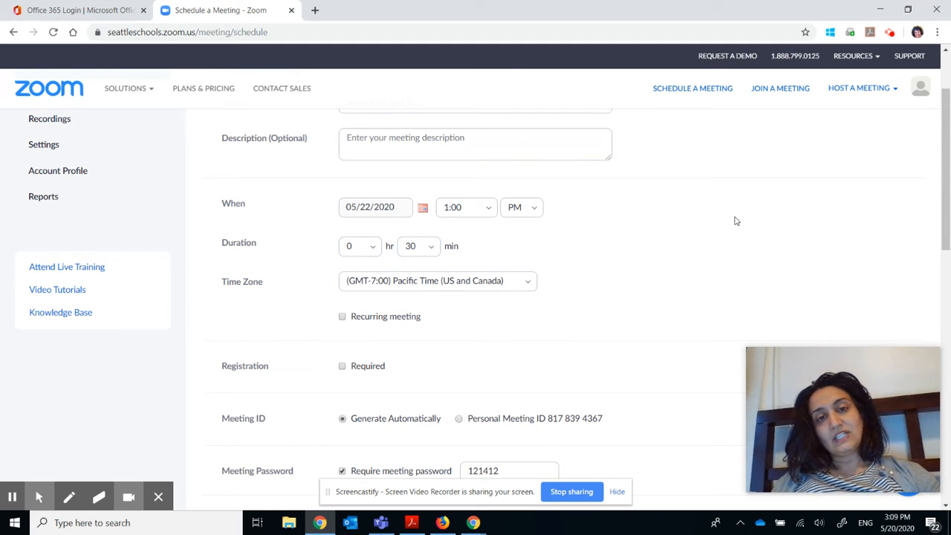
left_click_drag(944, 213, 948, 301)
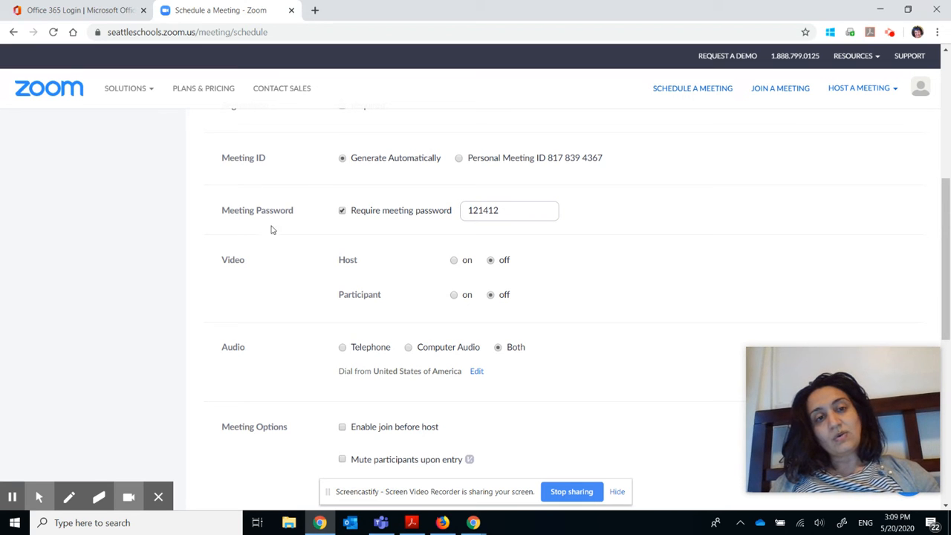
- Clear the generated meeting password and enter a custom password
left_click(518, 210)
key("BackSpace")
key("BackSpace")
key("BackSpace")
key("BackSpace")
key("BackSpace")
key("BackSpace")
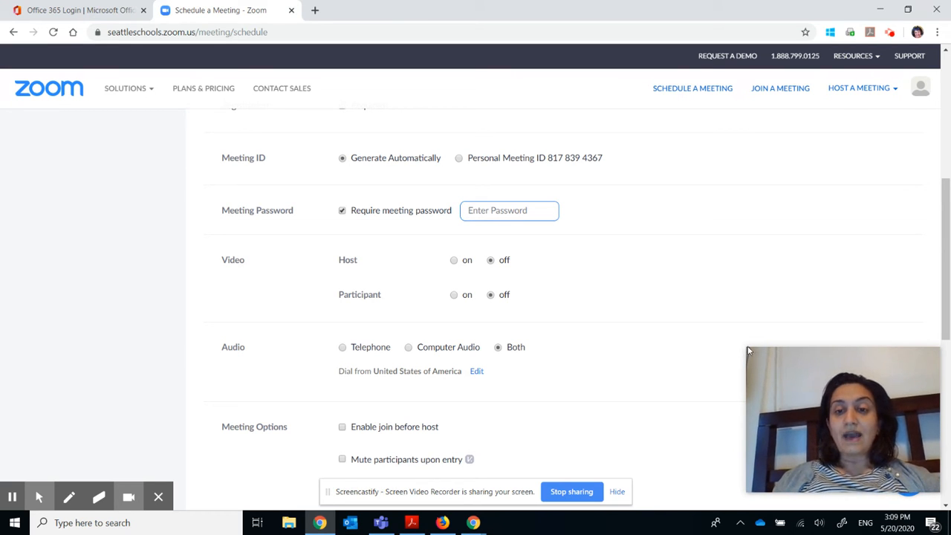
left_click_drag(749, 351, 781, 374)
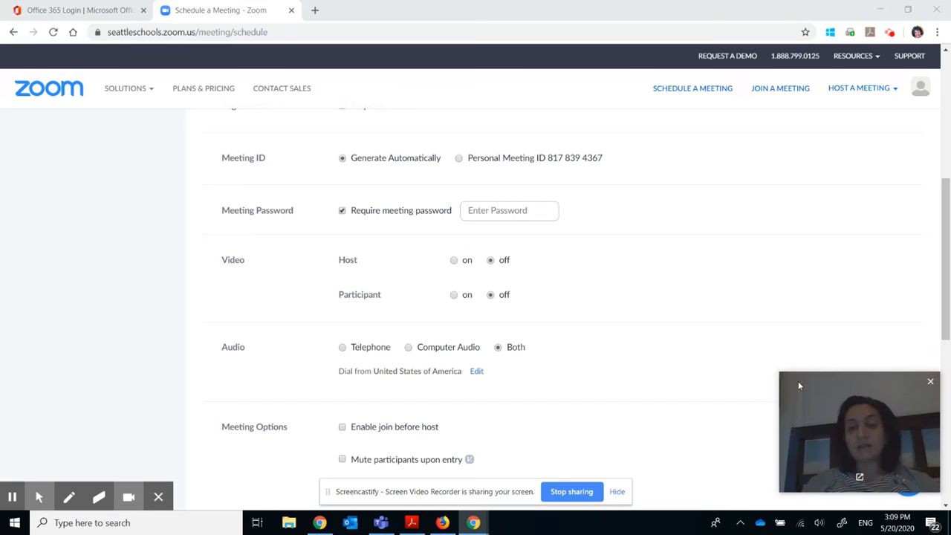
left_click(519, 212)
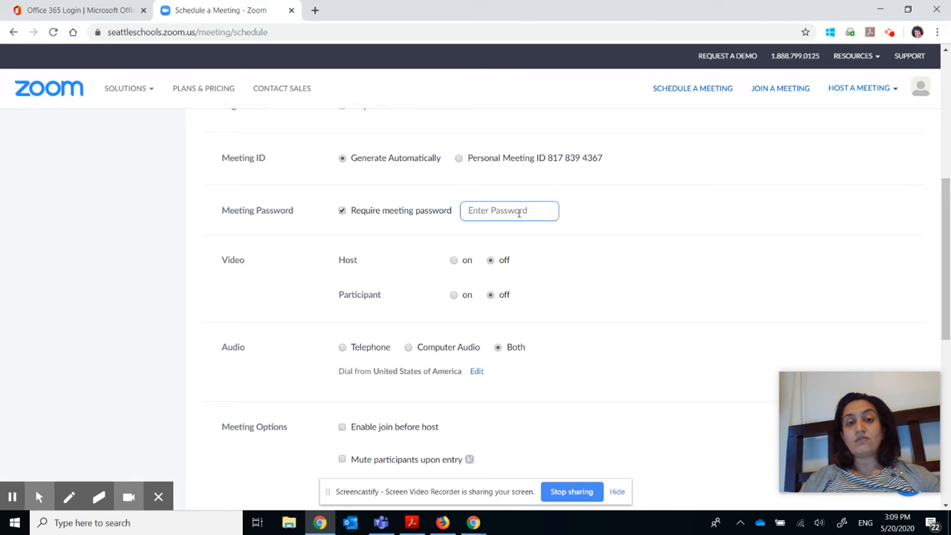
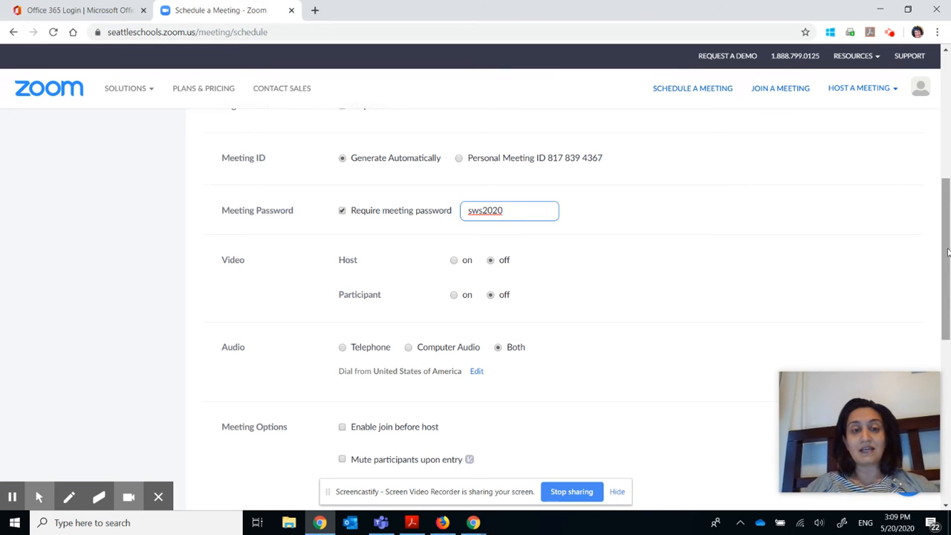
- Turn the host's video on and save the scheduled meeting
scroll(942, 249, "down", 1)
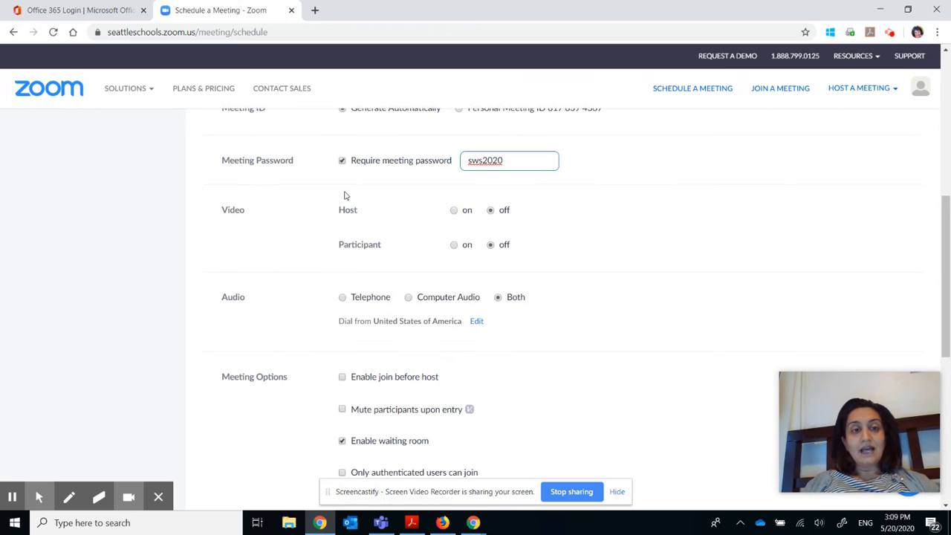
left_click(454, 212)
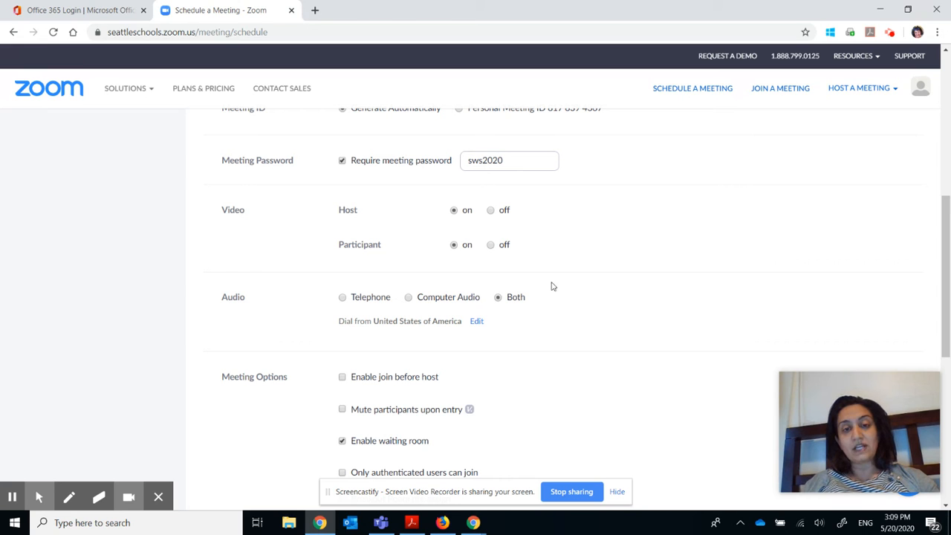
left_click_drag(946, 211, 949, 244)
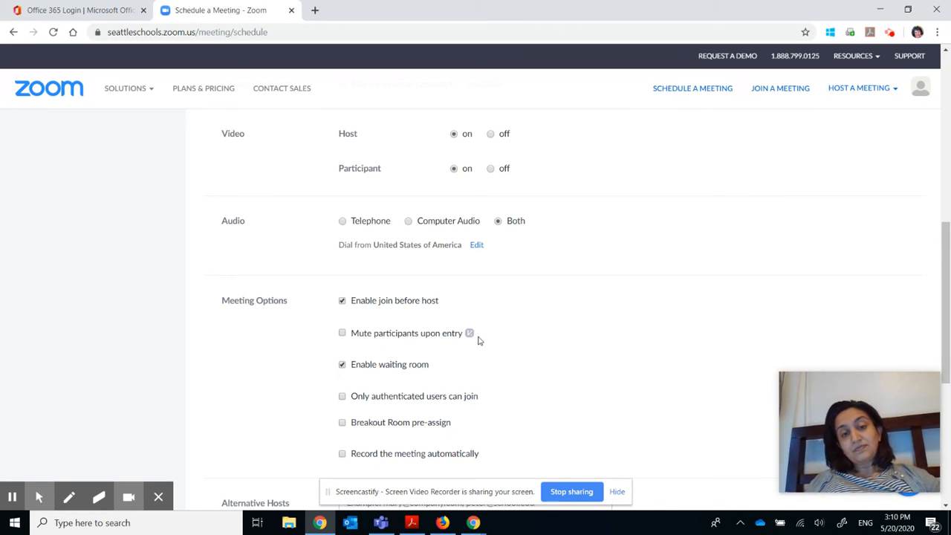
left_click_drag(947, 297, 947, 337)
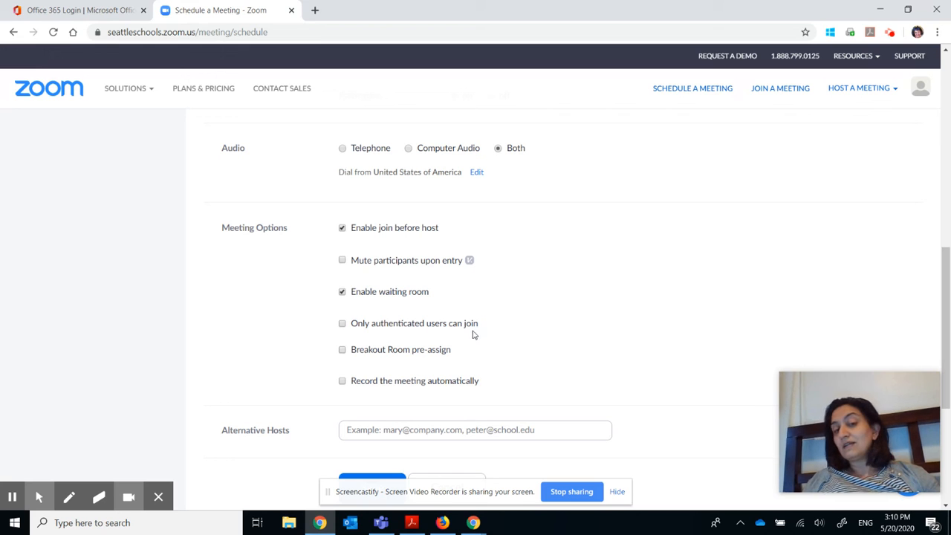
left_click_drag(947, 314, 948, 346)
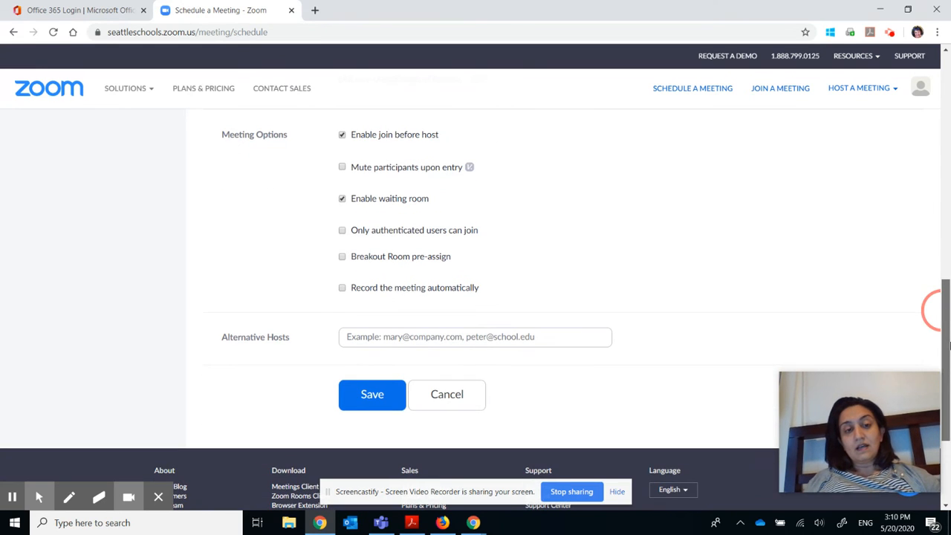
left_click(379, 396)
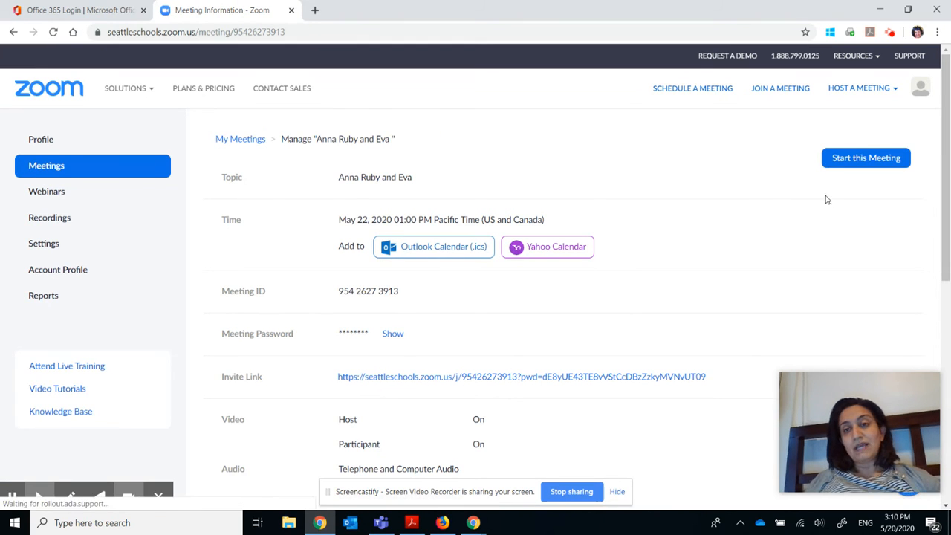
- Reveal the meeting password and select the invite link on the Meeting Information page
left_click_drag(949, 221, 949, 266)
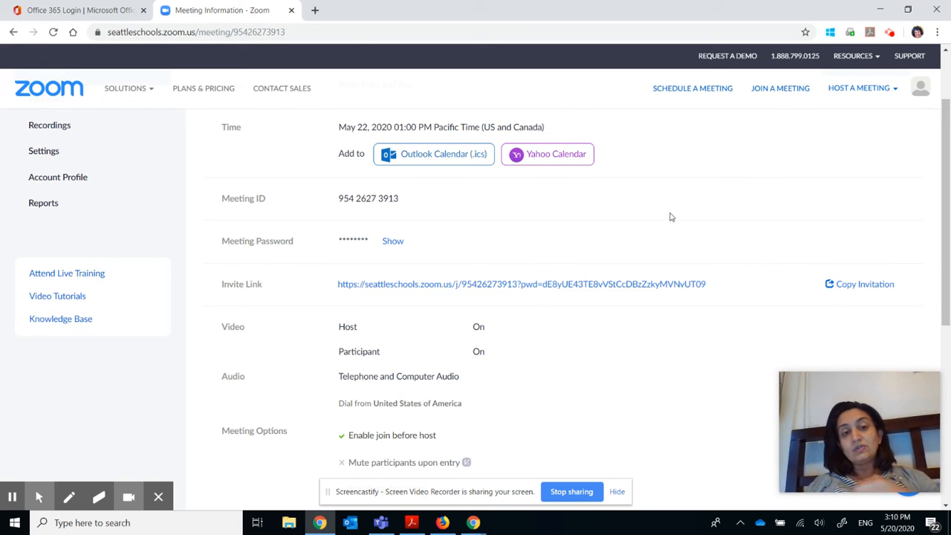
left_click(393, 241)
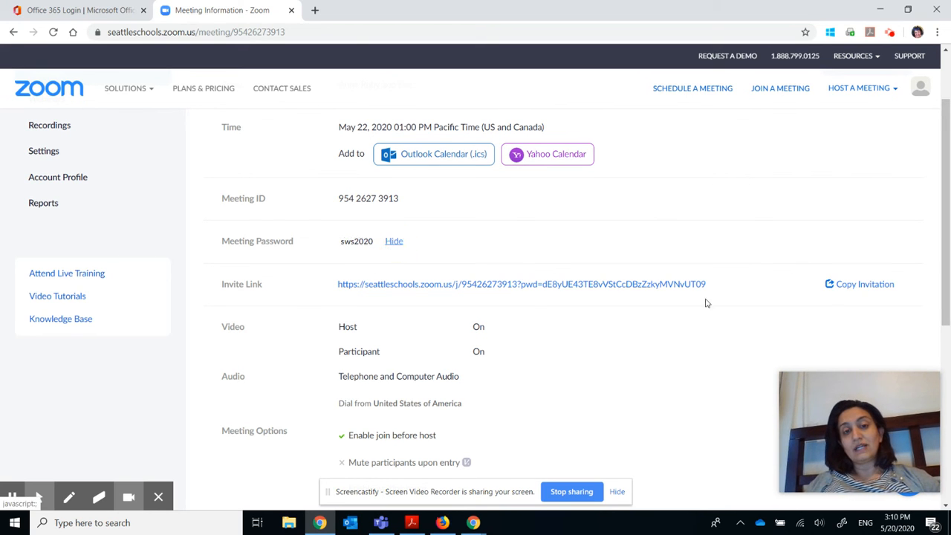
left_click_drag(718, 289, 307, 302)
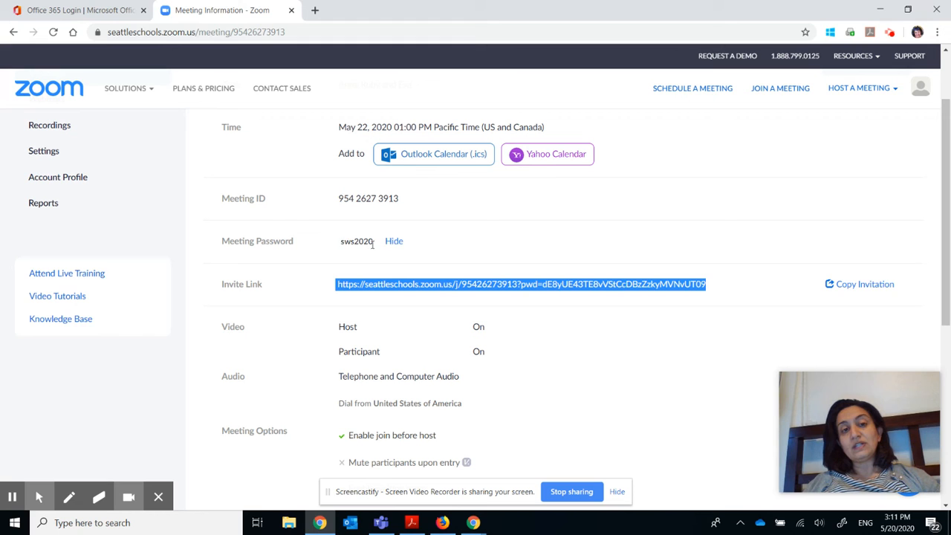
mouse_move(41, 504)
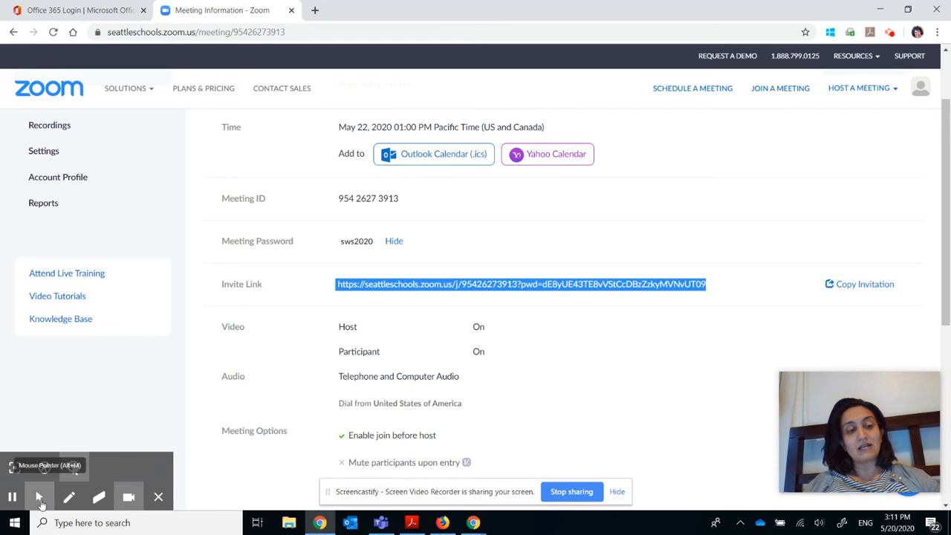
left_click(73, 466)
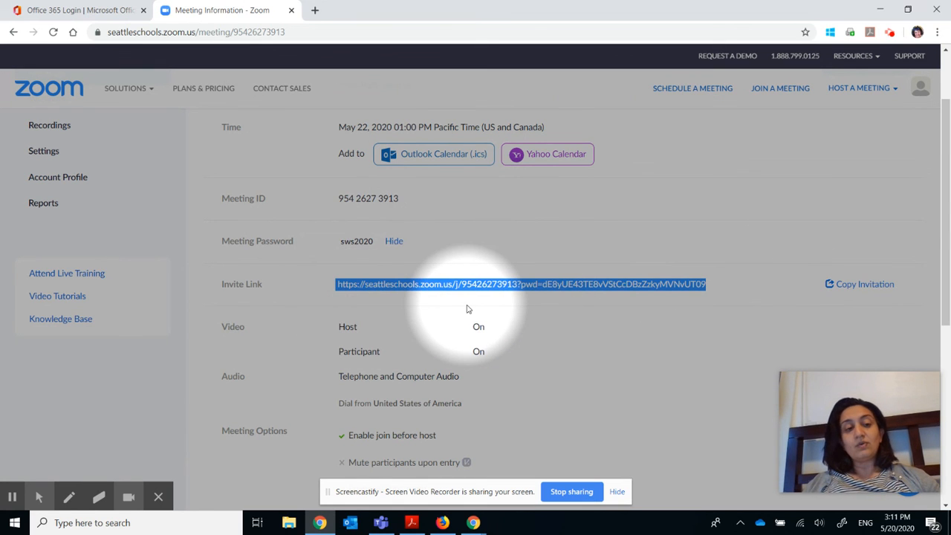
- Copy the full invitation text, with join link, ID and dial-in numbers, to the clipboard
left_click(862, 285)
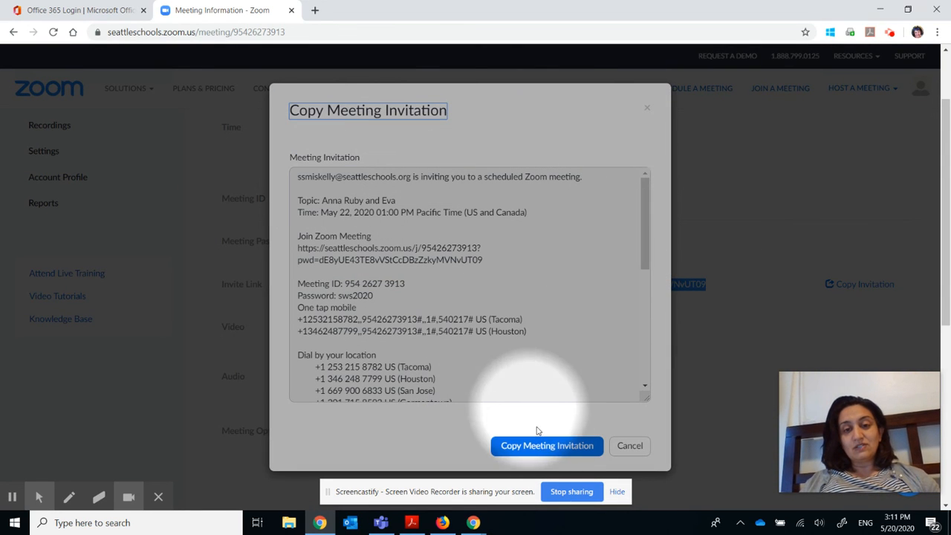
left_click(545, 448)
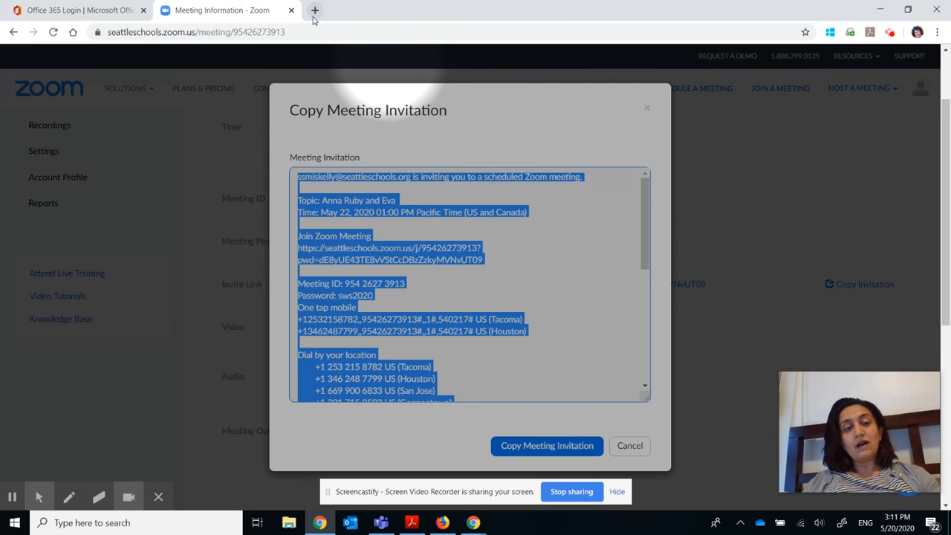
left_click(353, 524)
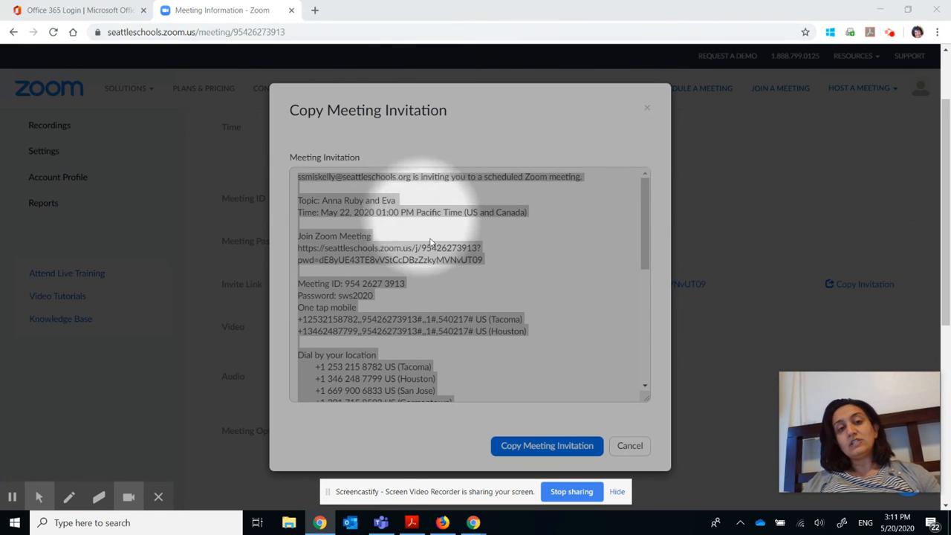